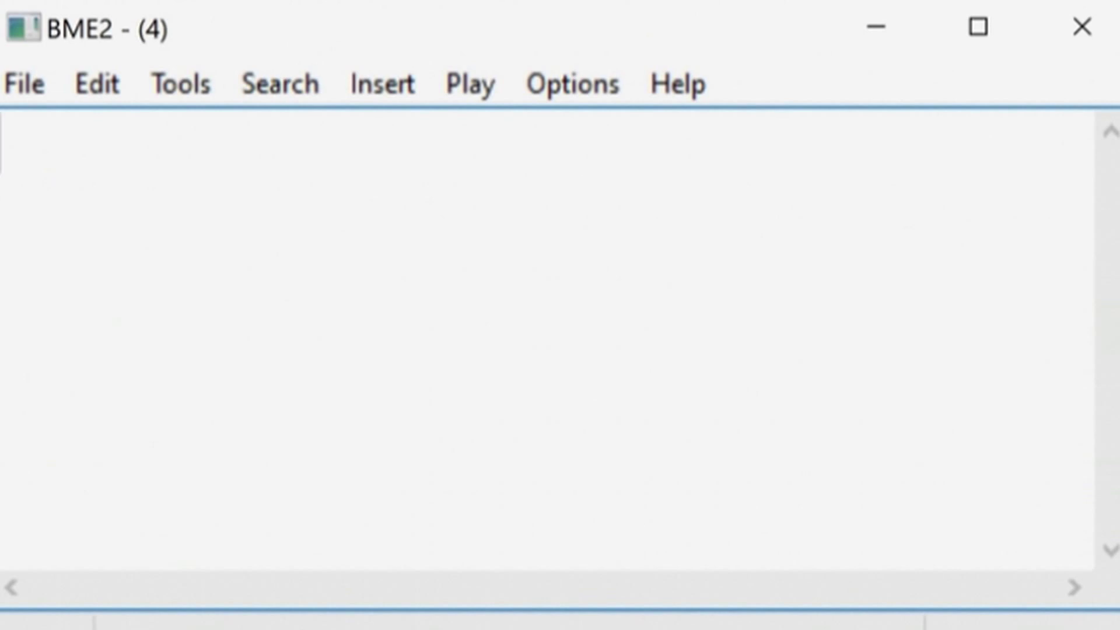
Insert the composer's name as author text and the title 'Musette BWV Anh. 126', then add new lines.
key(alt)
key(i)
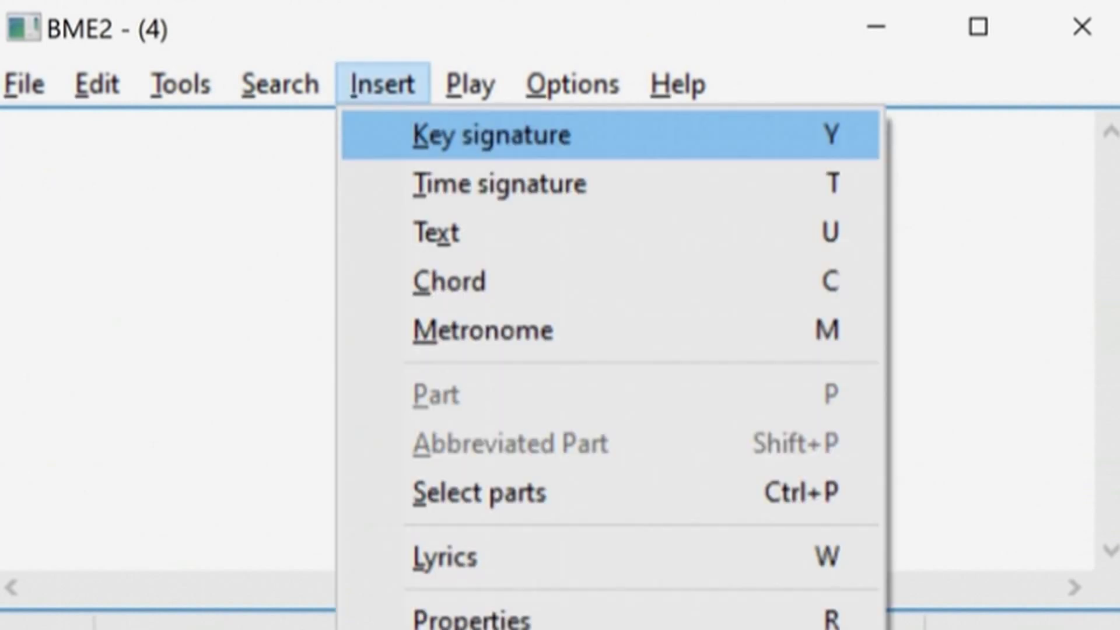
key(Down)
key(Down)
key(Return)
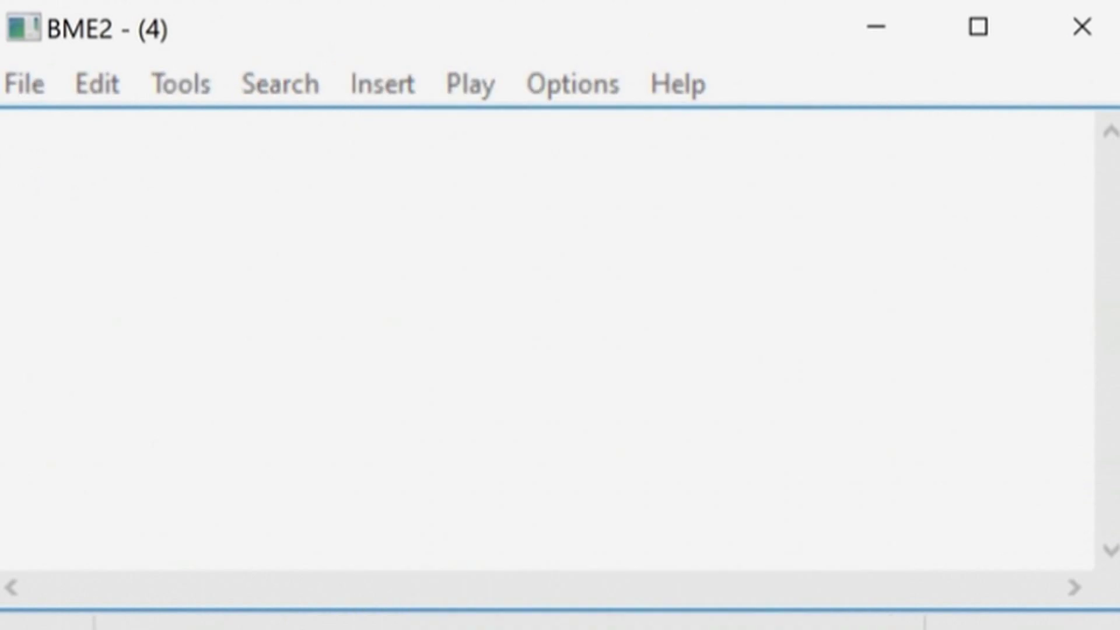
text(Johann Sebastian Bach)
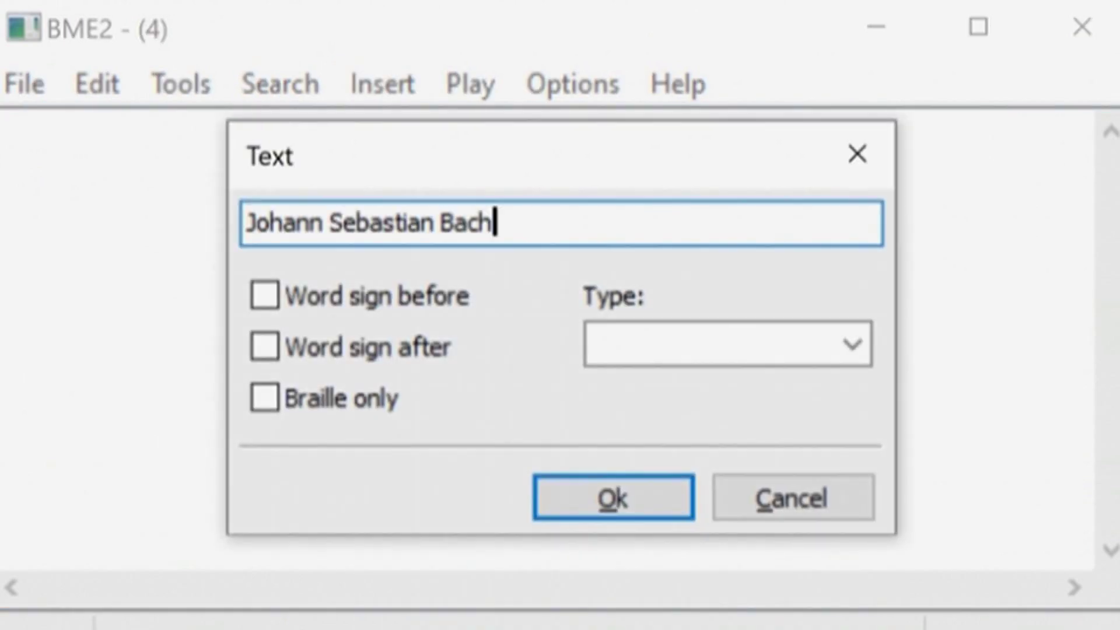
key(Tab)
key(Tab)
key(Tab)
key(Tab)
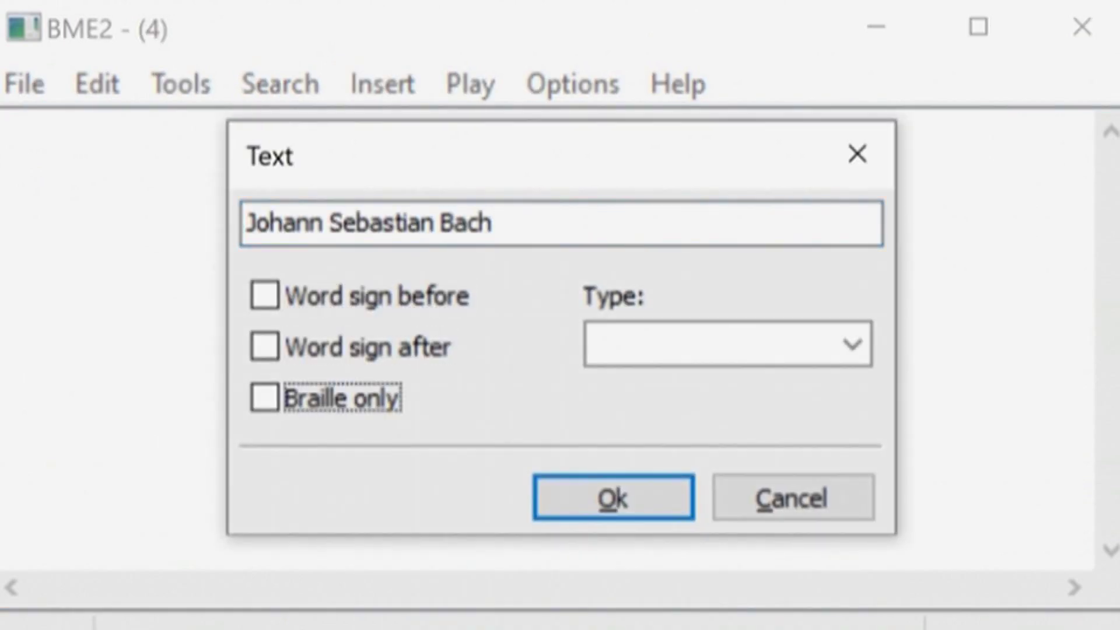
key(Down)
key(Down)
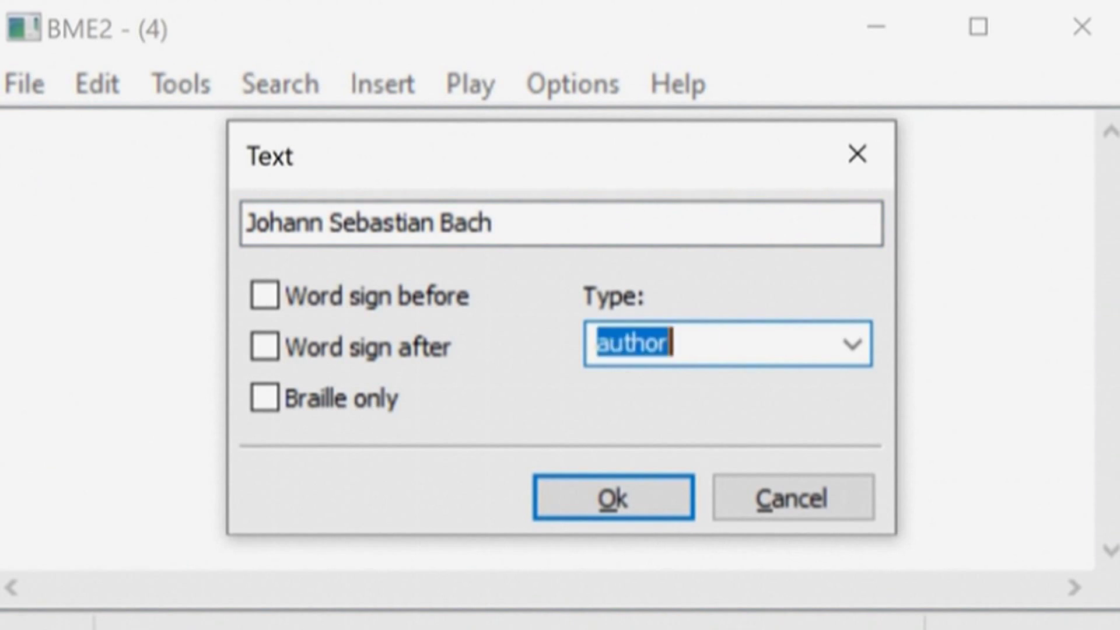
key(Return)
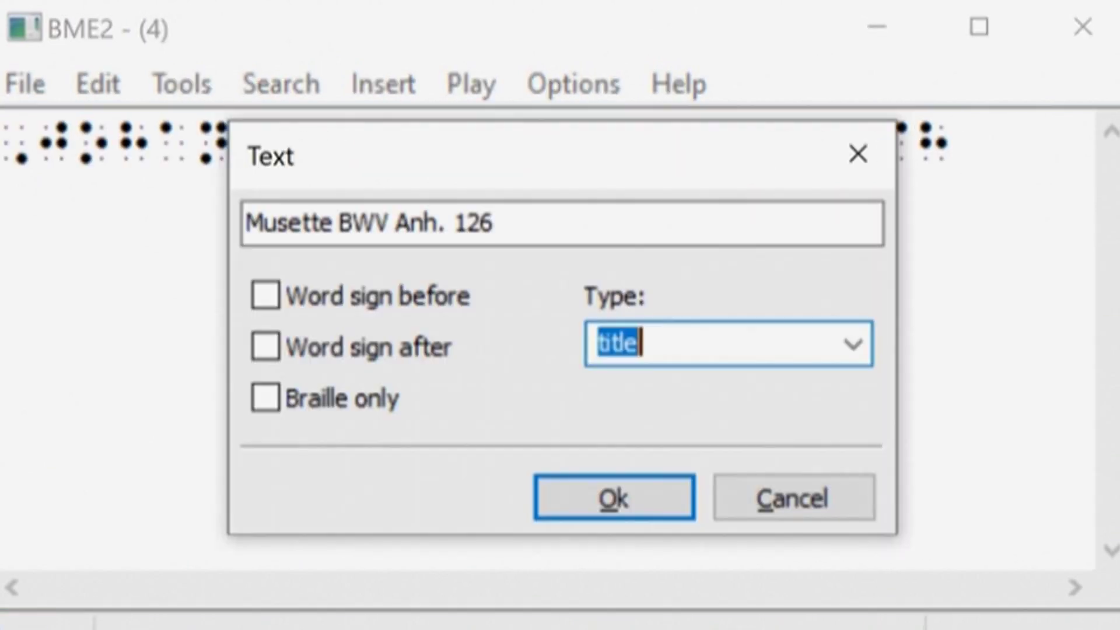
key(Return)
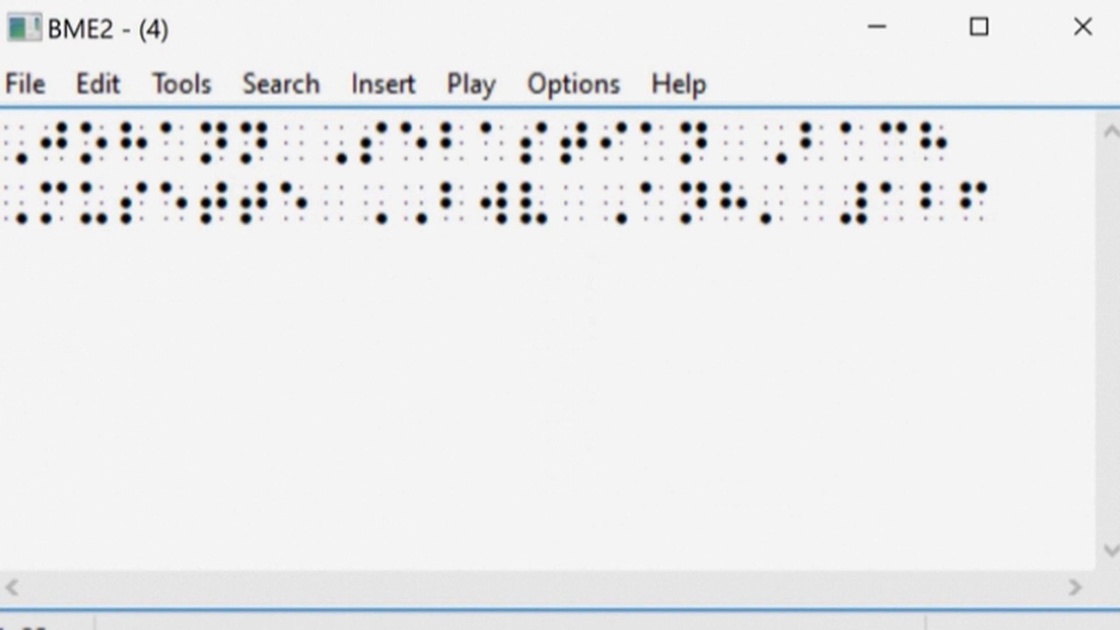
key(Return)
key(Return)
Insert a two-sharp key signature on a new line.
key(alt)
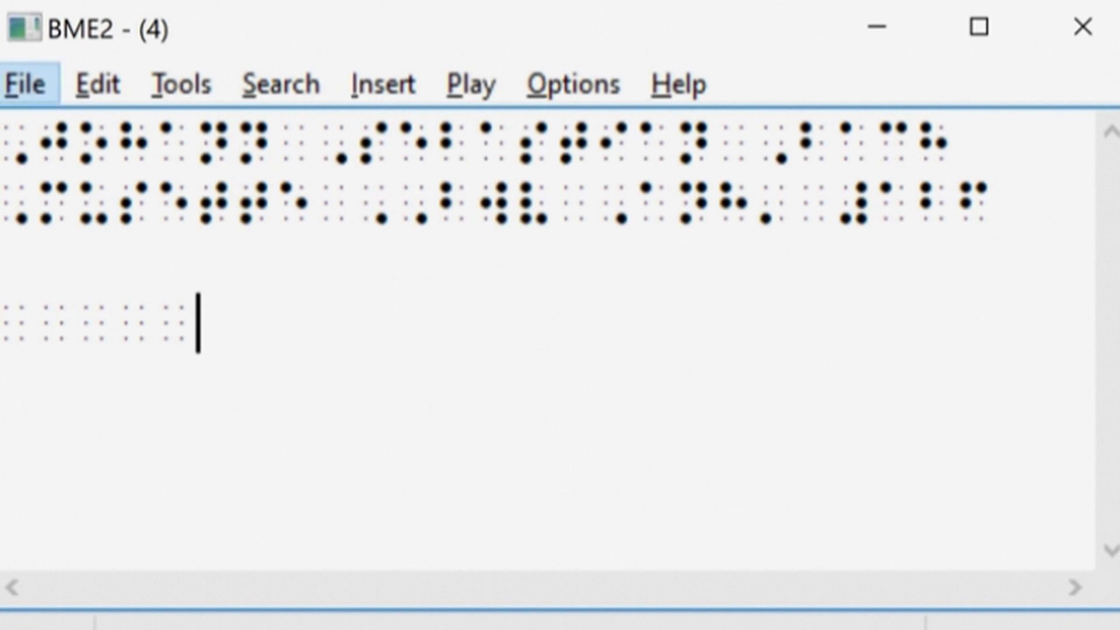
key(i)
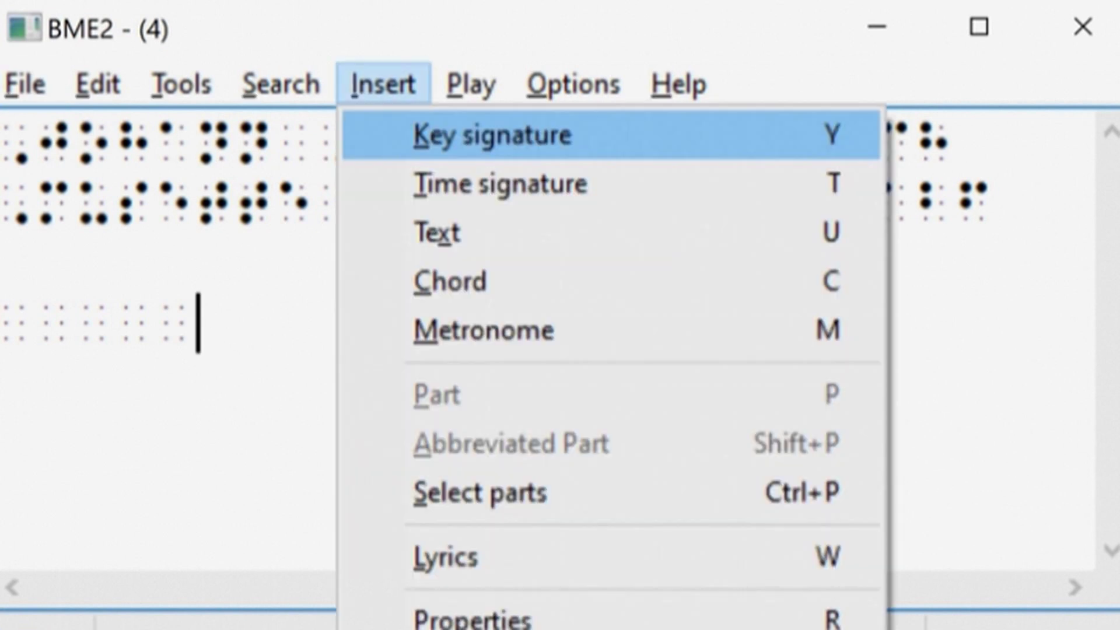
key(k)
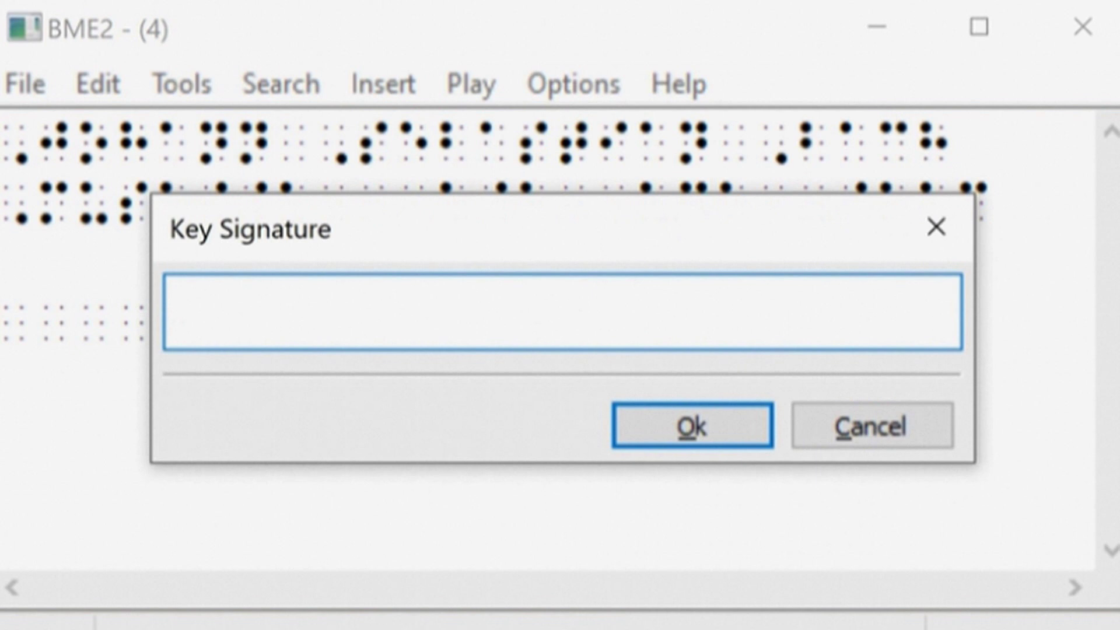
text(%%)
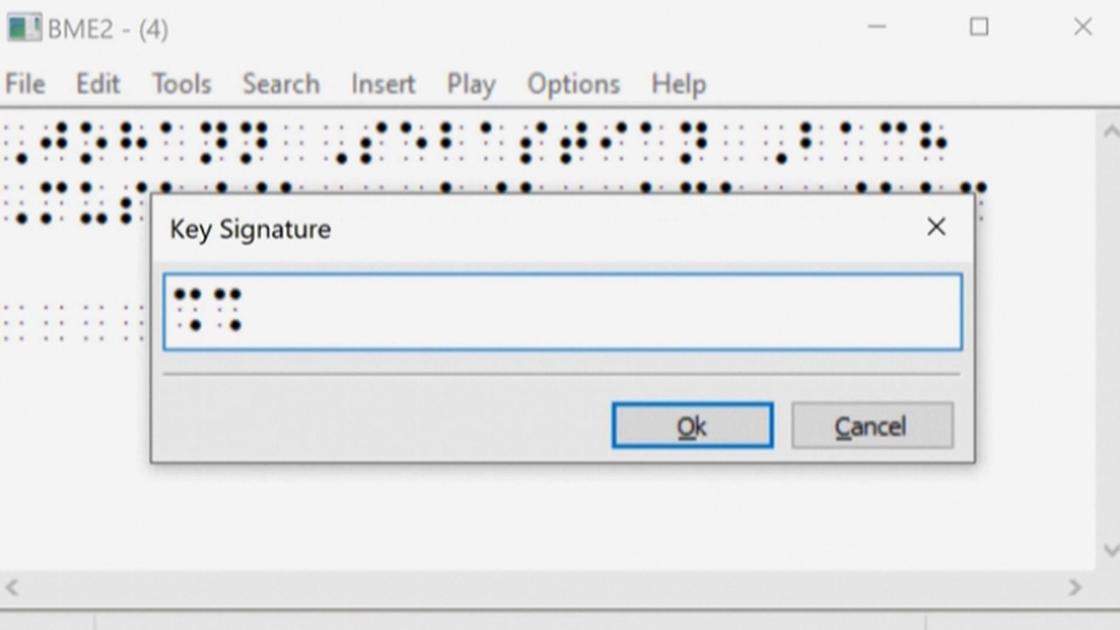
key(Return)
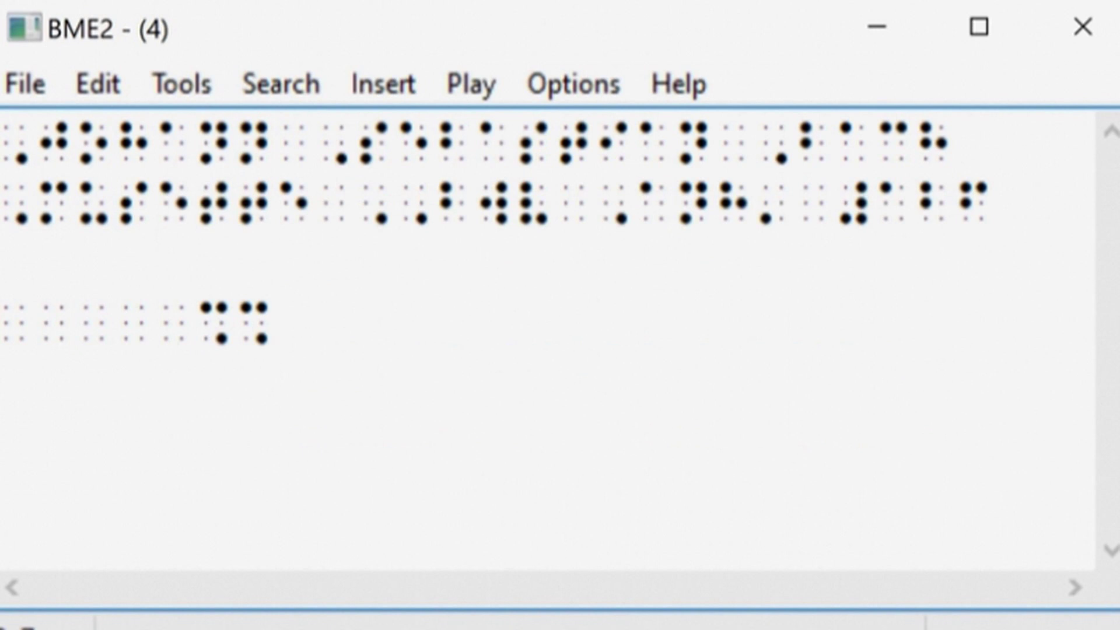
Enter a 2/4 time signature in braille as #b4.
key(alt)
key(i)
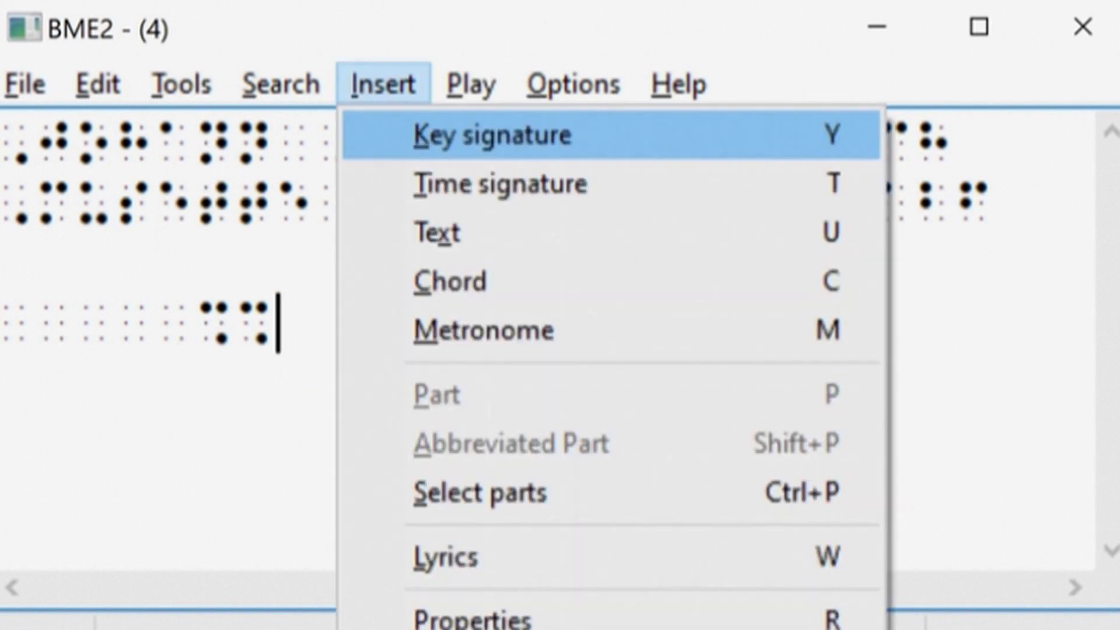
key(Down)
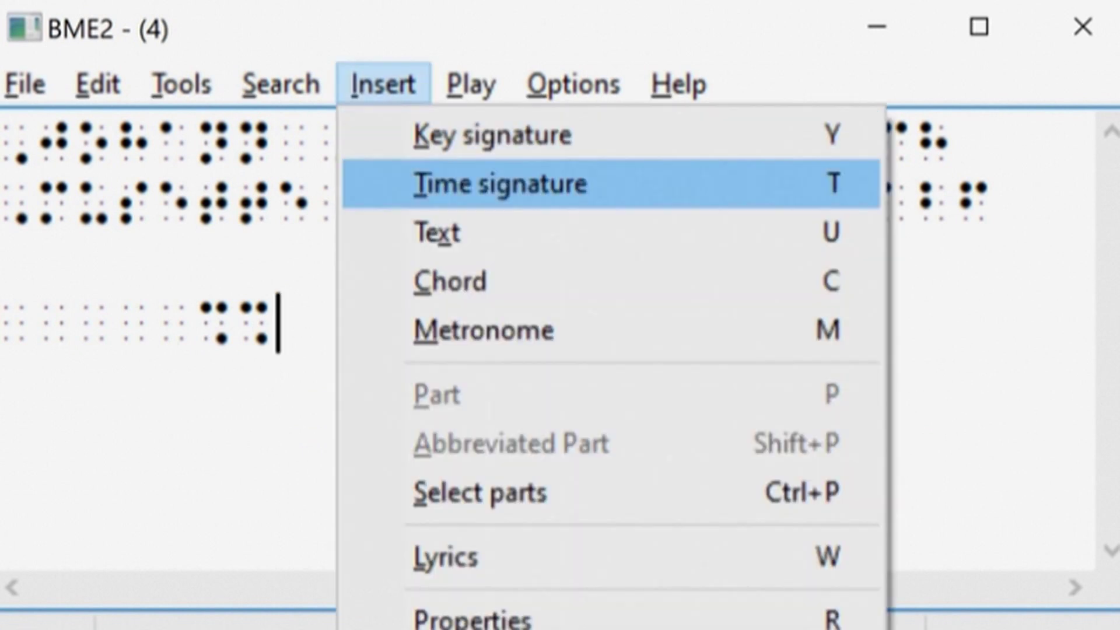
key(Return)
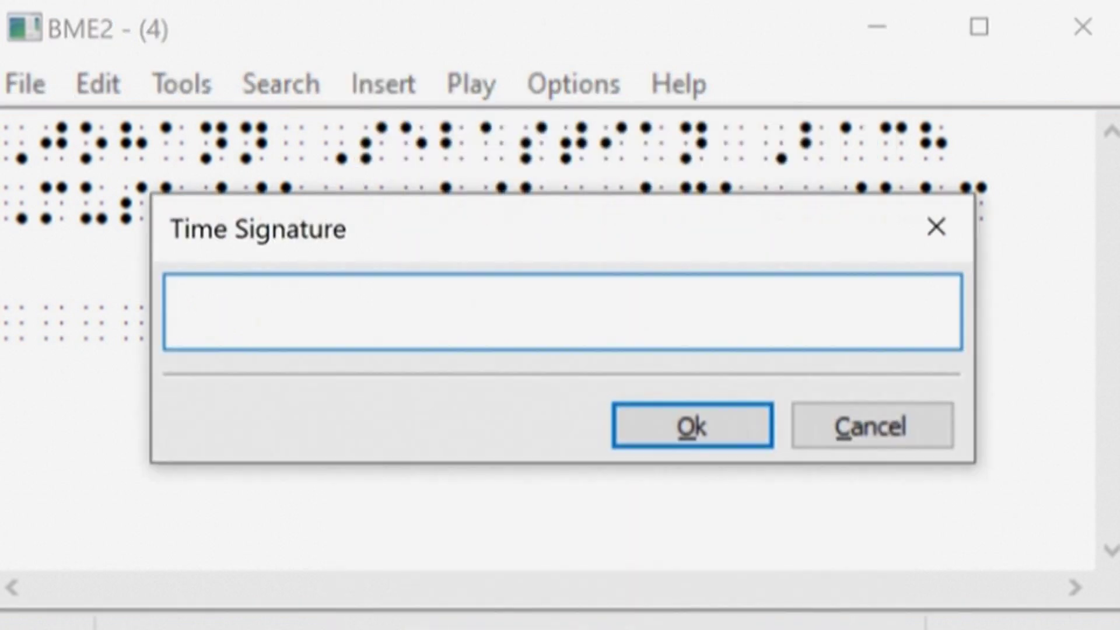
text(#)
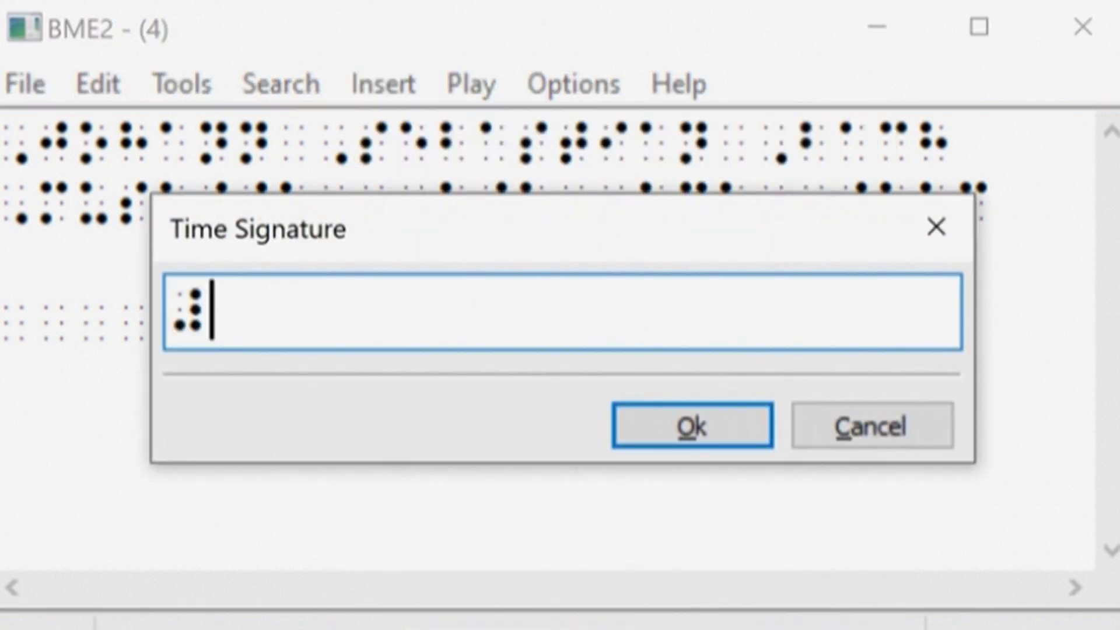
text(b)
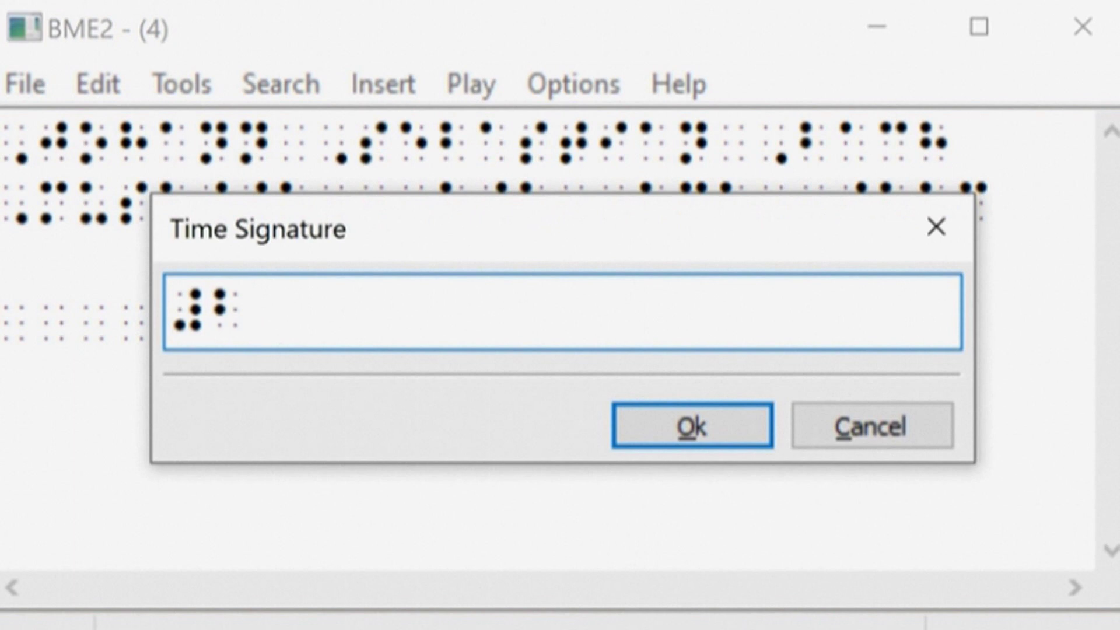
text(4)
Confirm the 2/4 time signature and add both keyboard hand parts.
key(Return)
key(alt+i)
key(s)
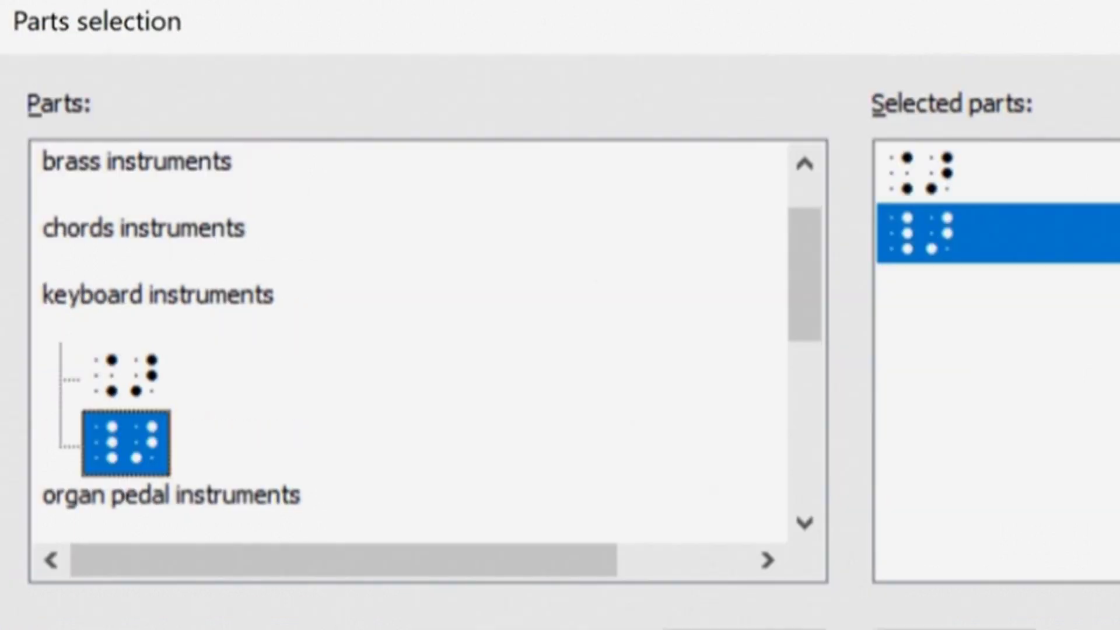
key(Return)
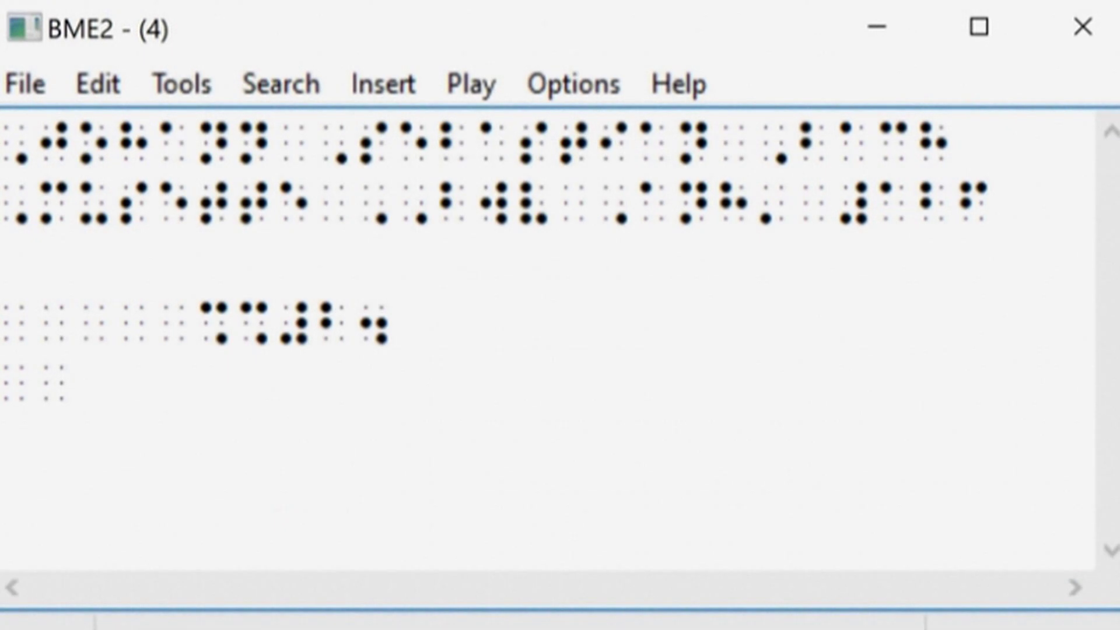
Enter the braille music lines for the right and left hands.
text(.>)
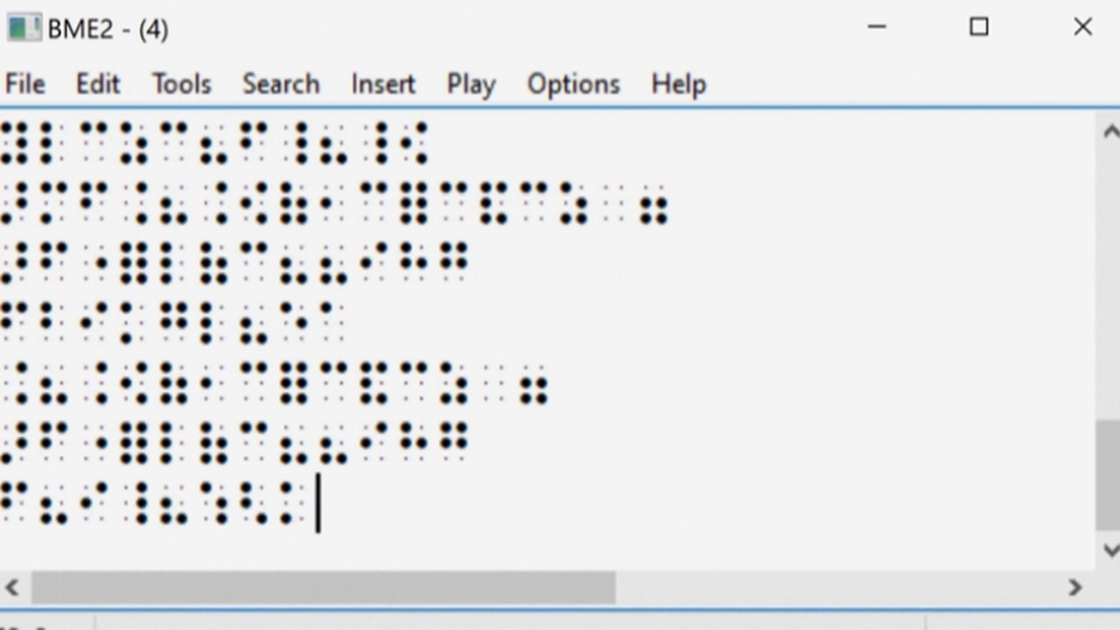
key(Return)
text(_>)
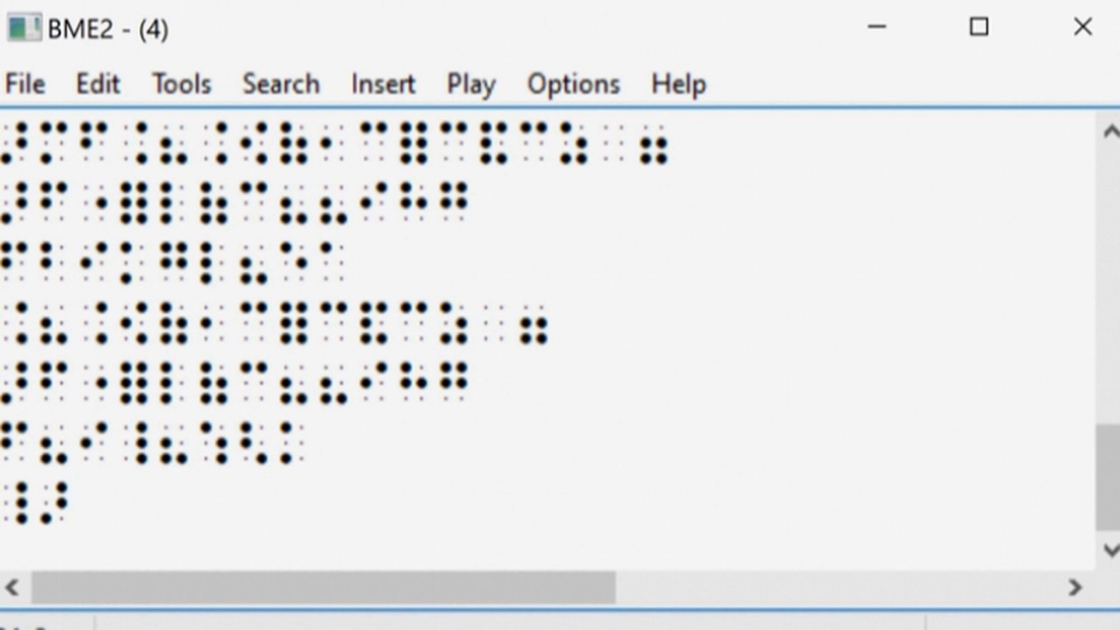
key(ctrl+v)
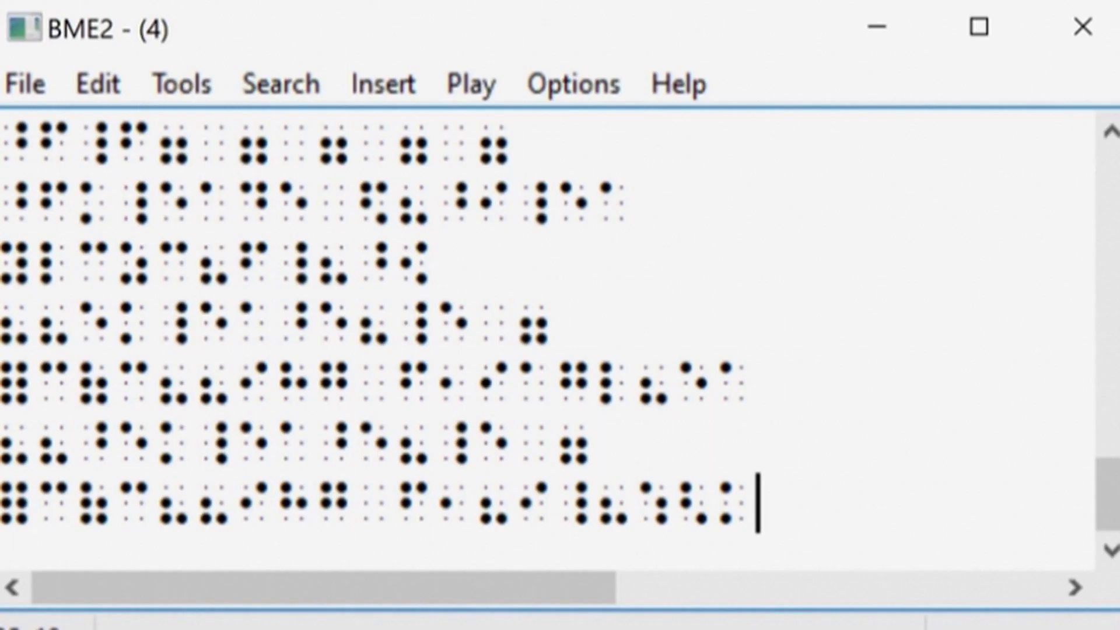
key(ctrl+m)
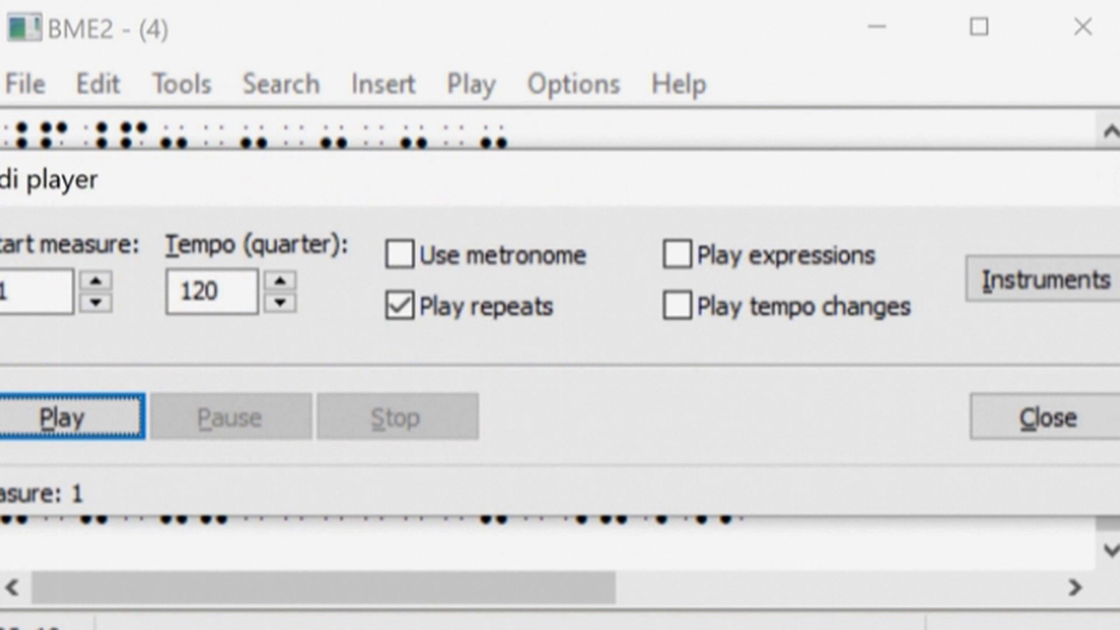
key(Return)
key(Escape)
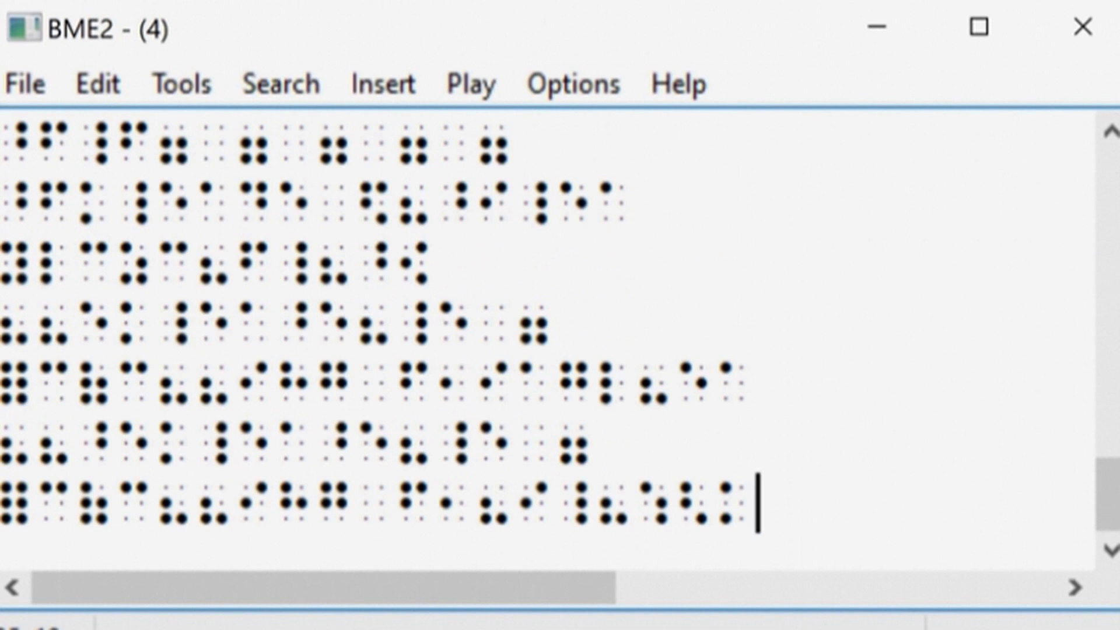
key(alt)
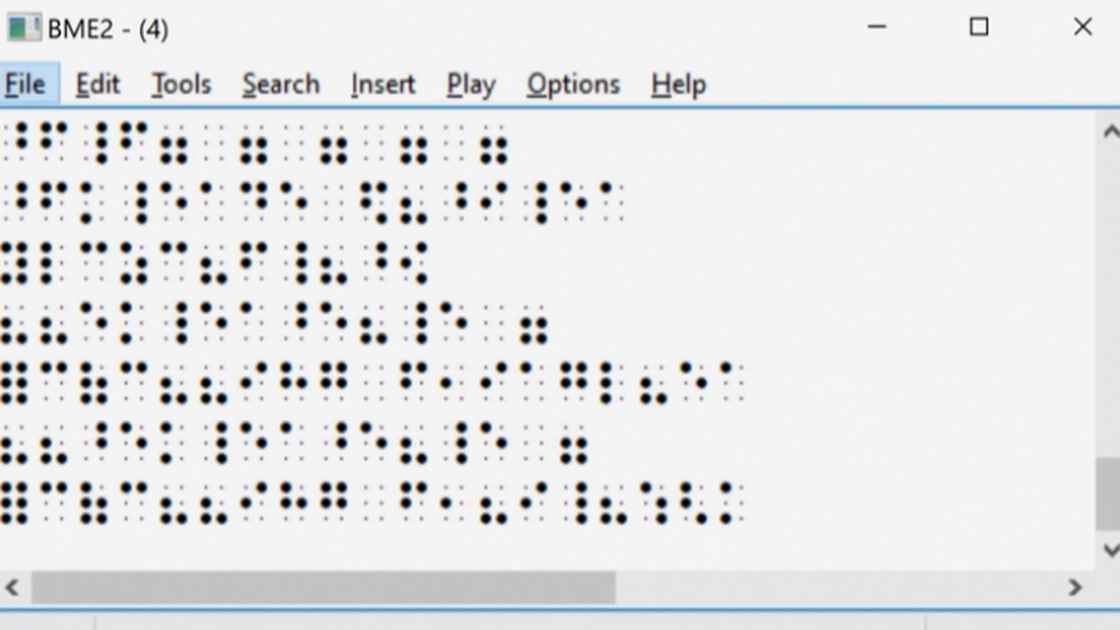
Export the piece as MusicXML from the File menu's export options.
key(Down)
key(Down)
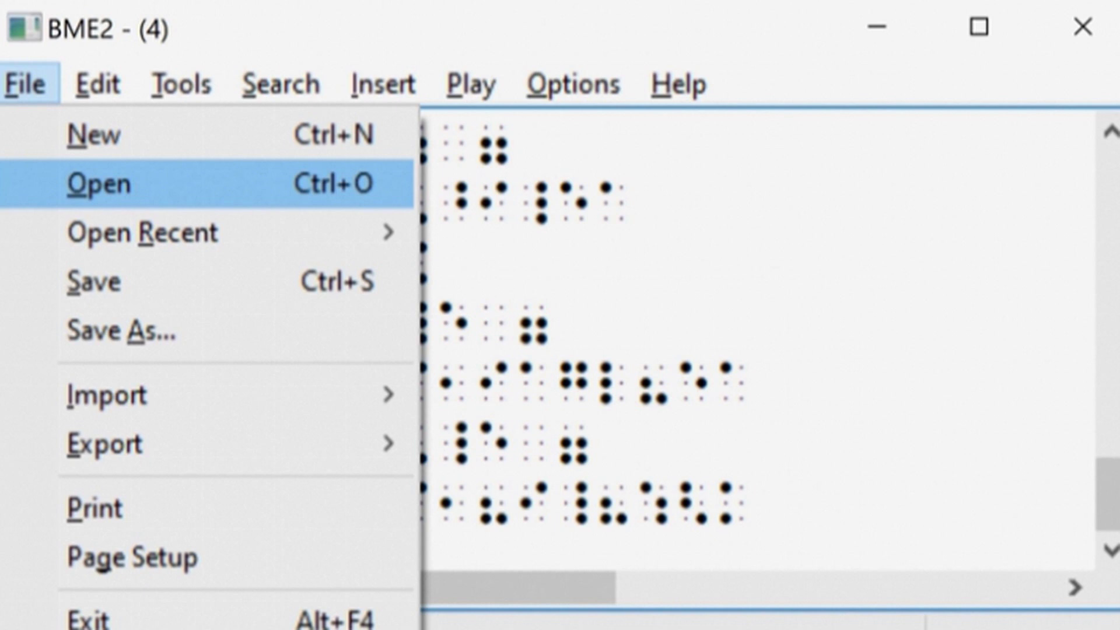
key(Down)
key(Down)
key(Down)
key(Down)
key(Down)
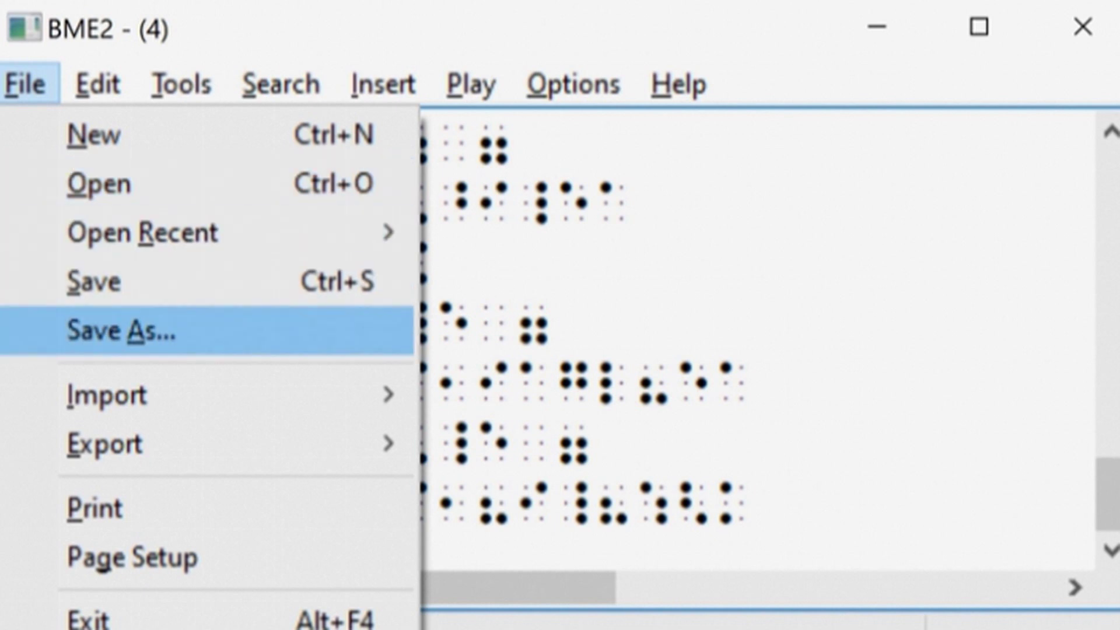
key(Right)
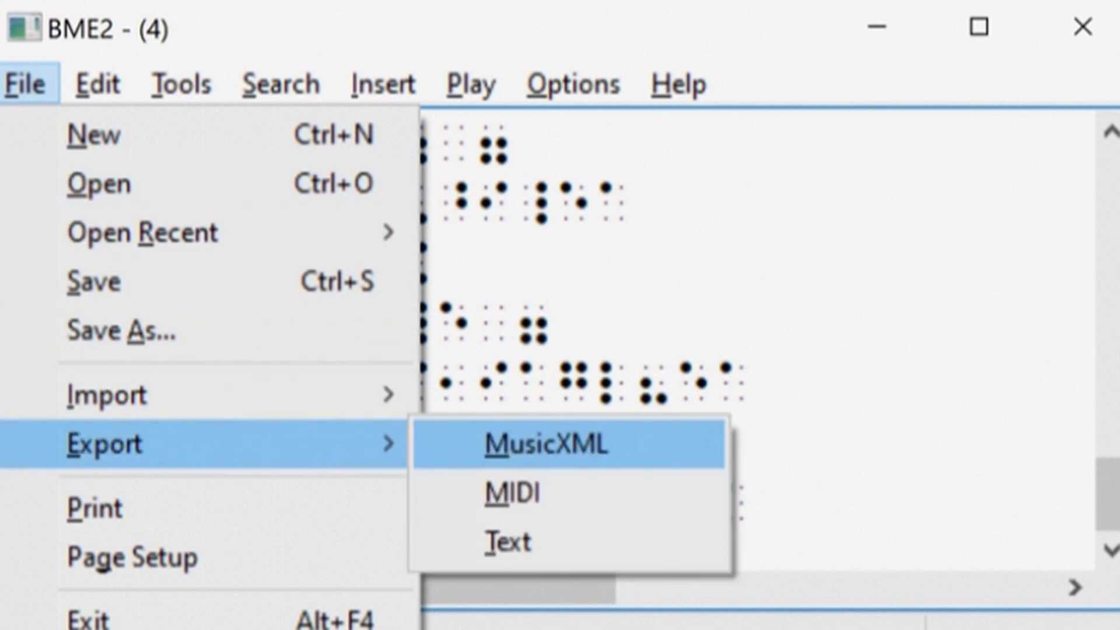
key(Return)
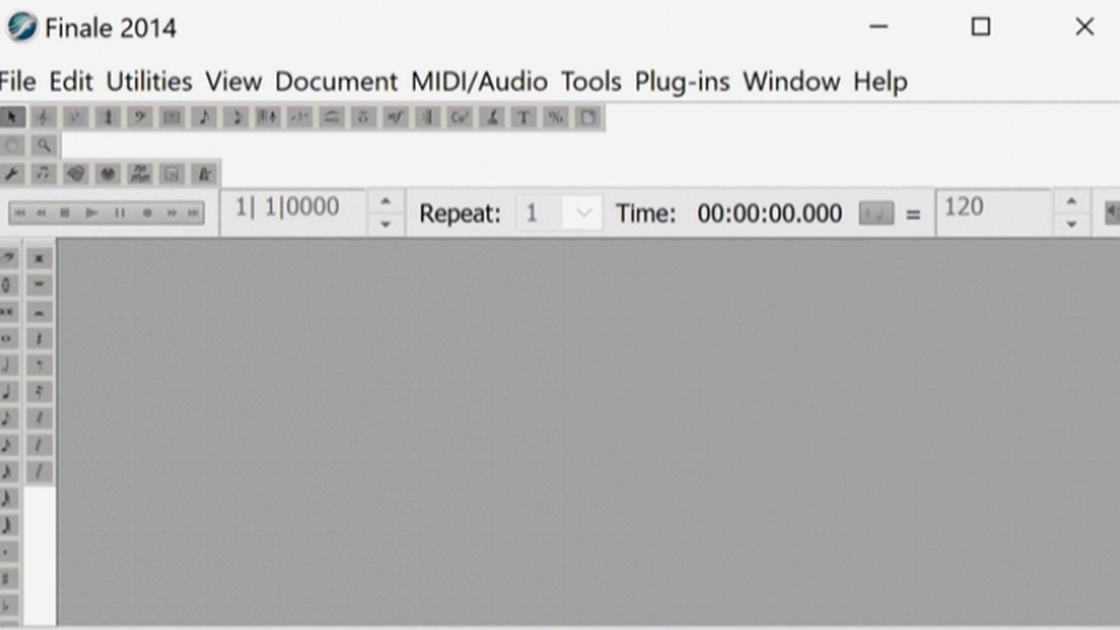
Import the exported MusicXML file through Finale's plug-ins and scroll through the score.
key(alt)
key(Right)
key(Right)
key(Right)
key(Right)
key(Right)
key(Right)
key(Right)
key(Down)
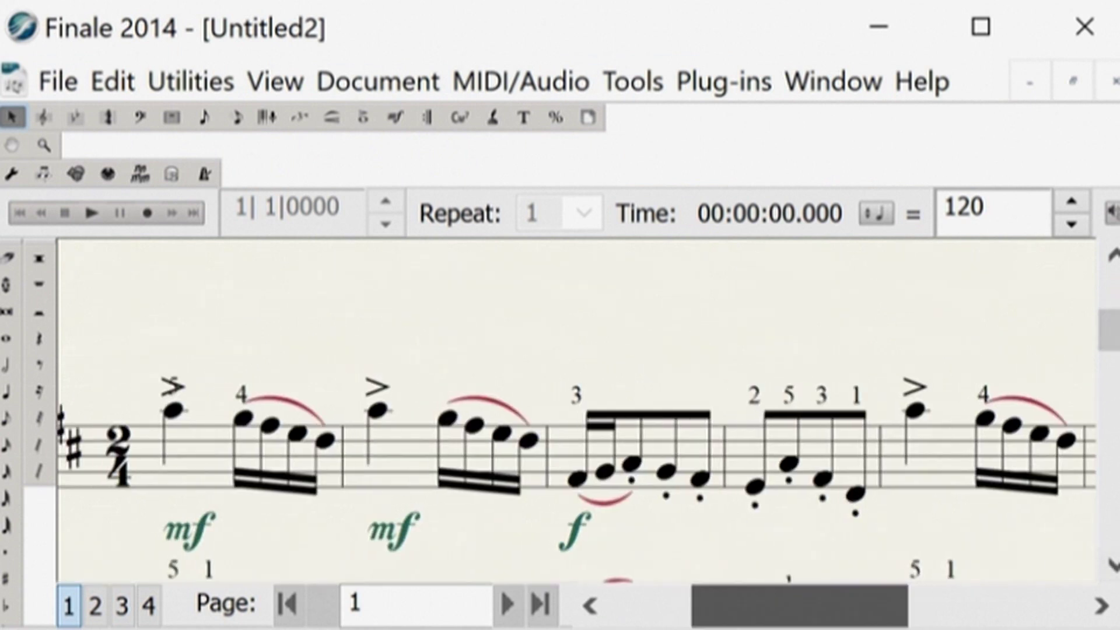
scroll(578, 409, down, 10)
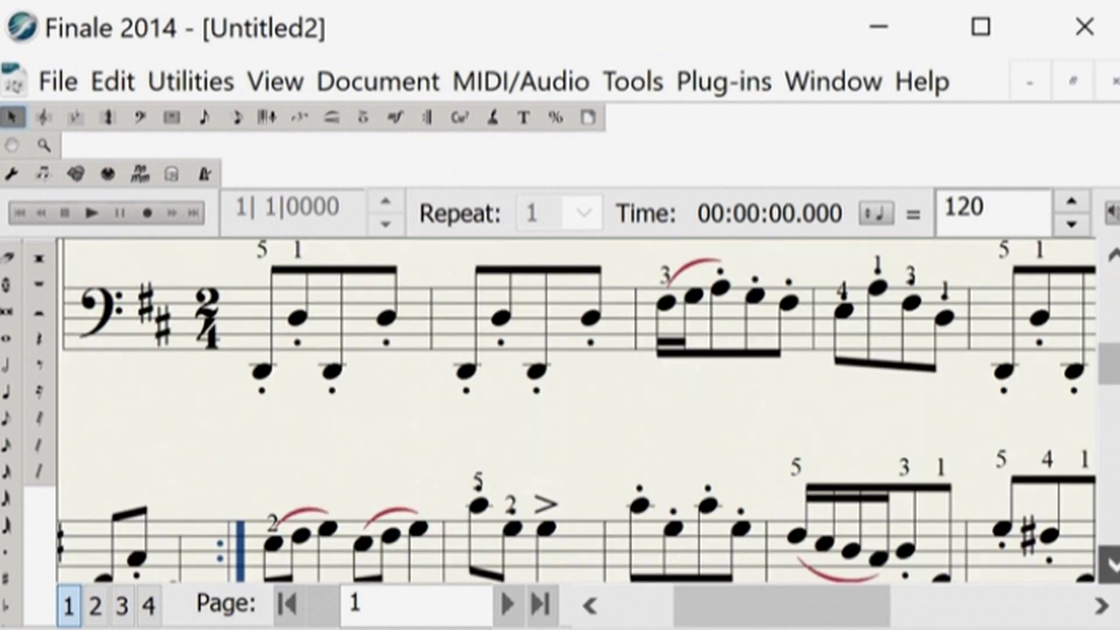